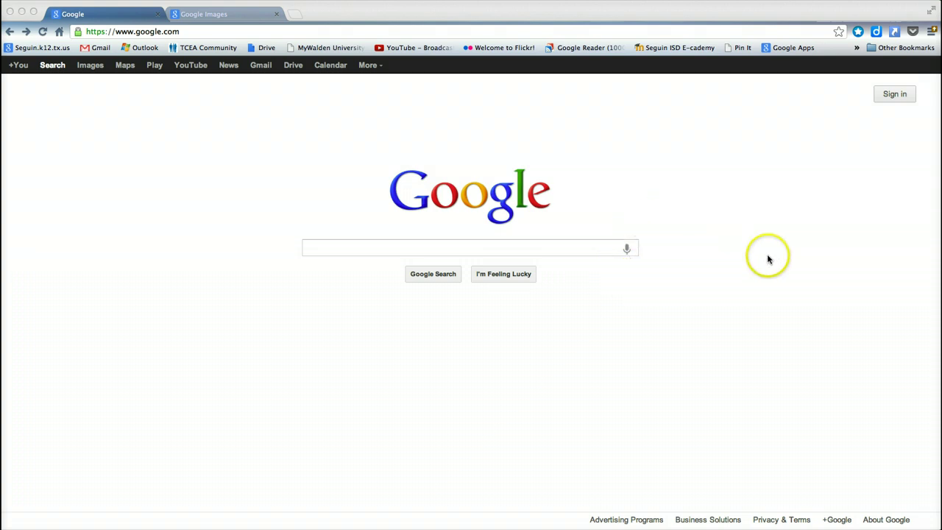
- Search the web for "dog"
click(388, 248)
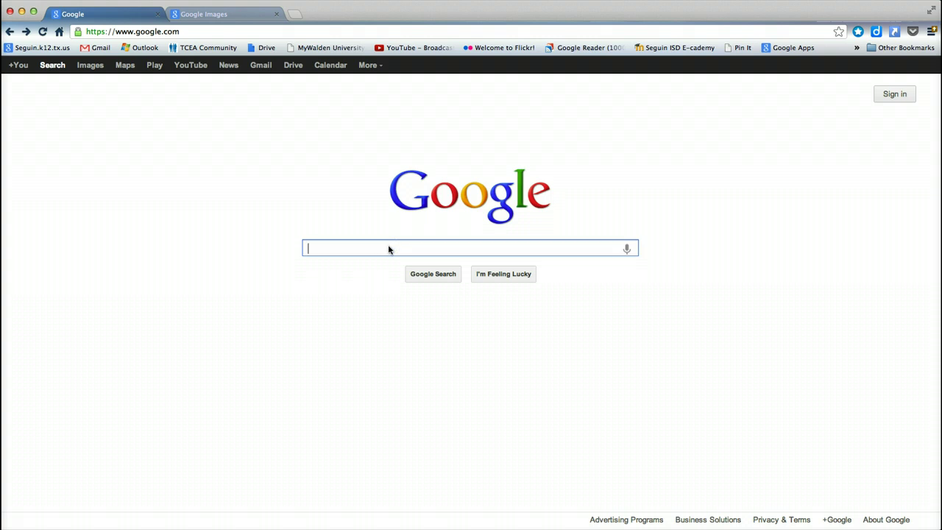
text(dog)
key(Return)
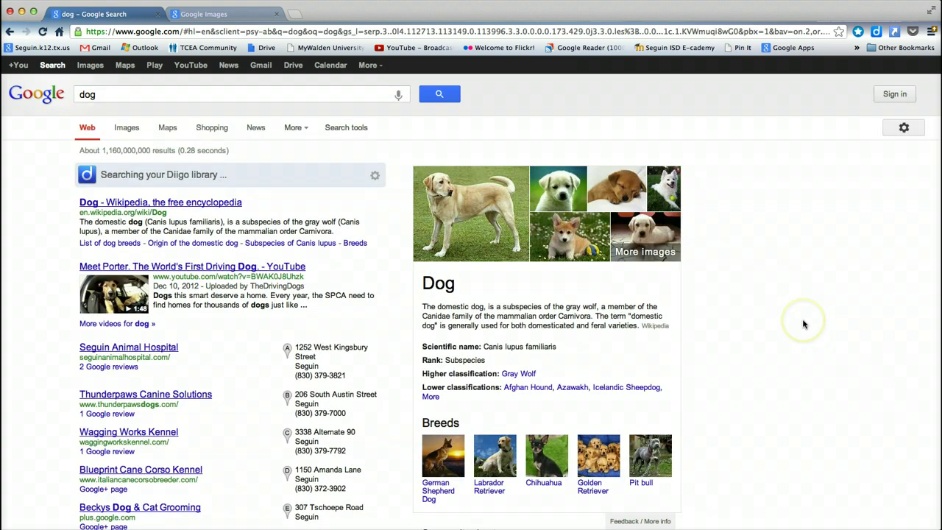
- Open the Advanced Search page for the "dog" web results
scroll(804, 324, down, 5)
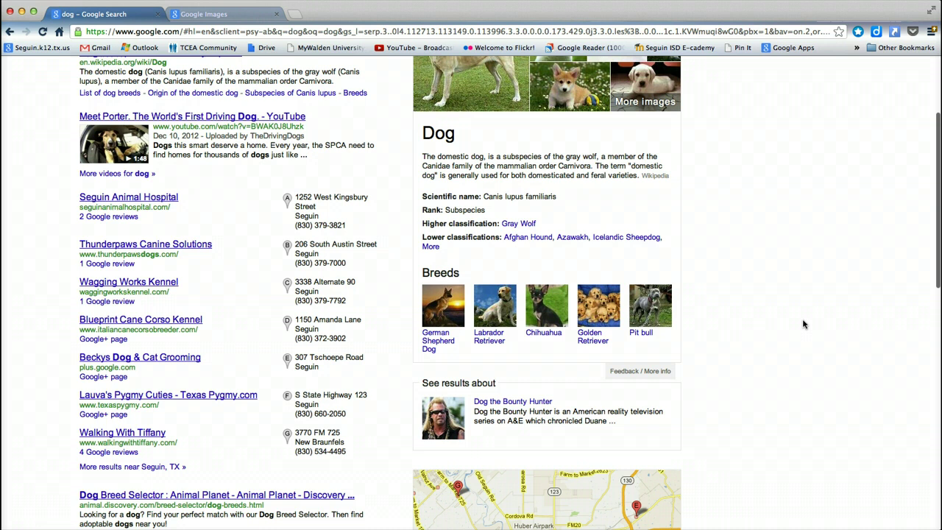
scroll(804, 324, up, 5)
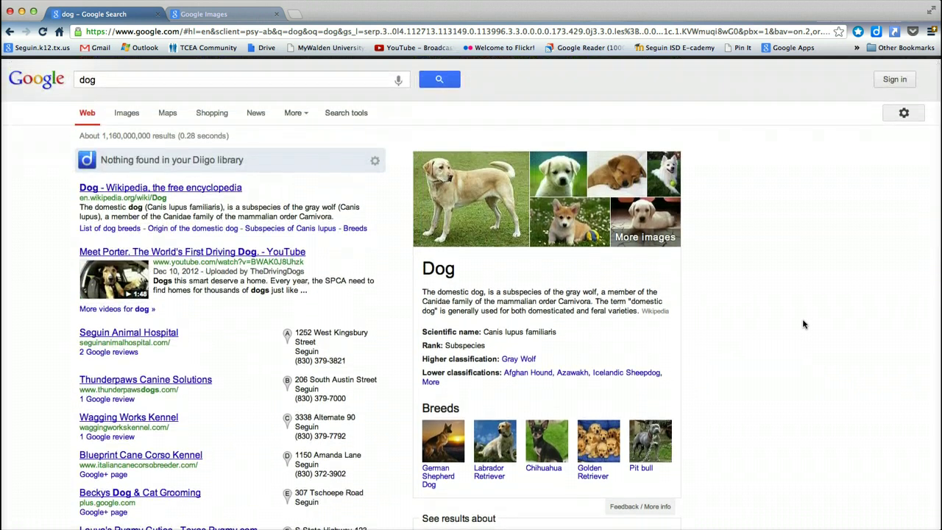
click(793, 322)
scroll(794, 323, down, 10)
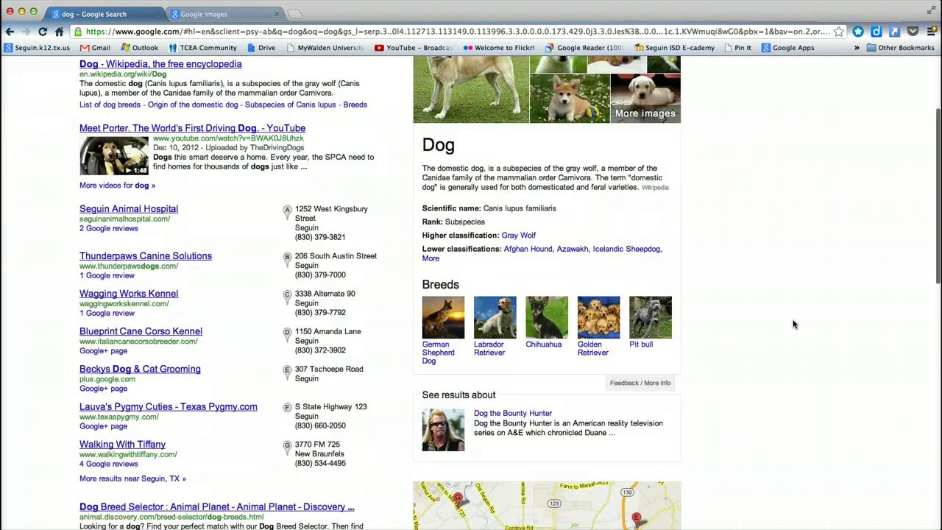
scroll(794, 324, down, 3)
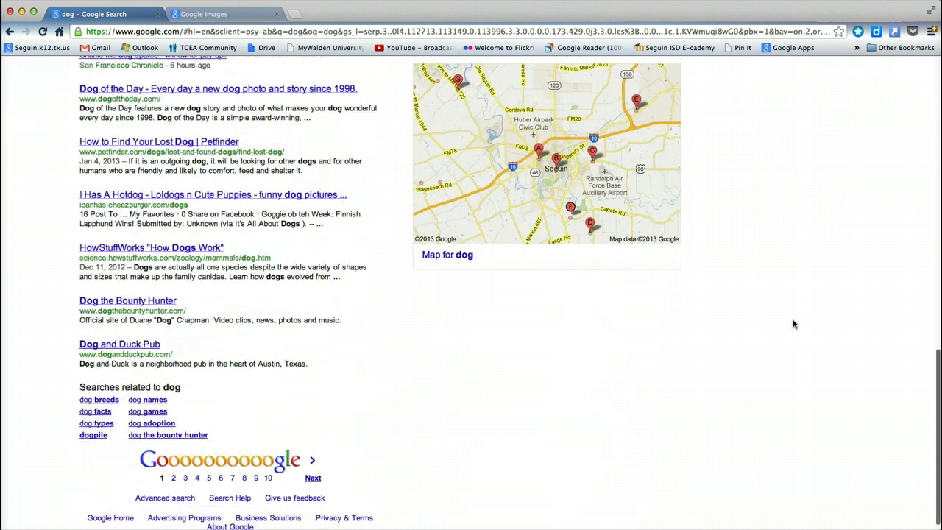
scroll(793, 324, up, 5)
scroll(794, 324, down, 5)
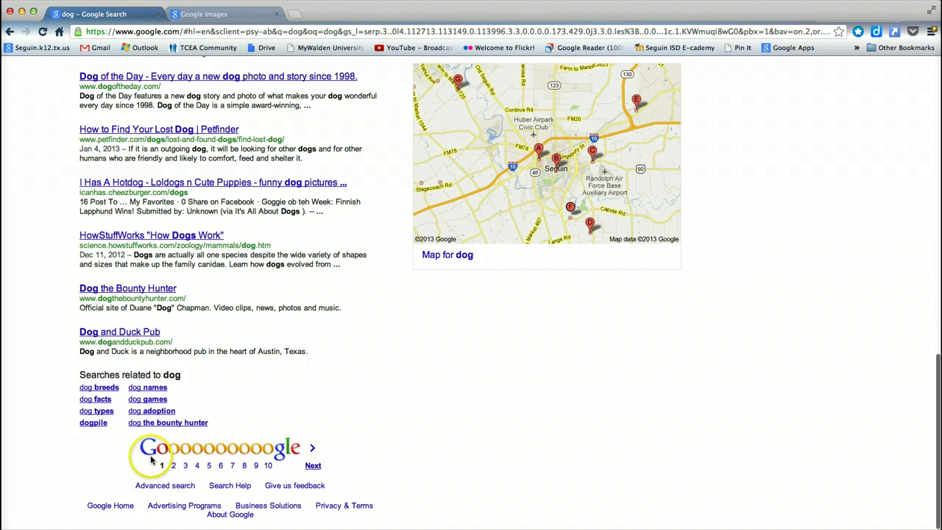
click(150, 488)
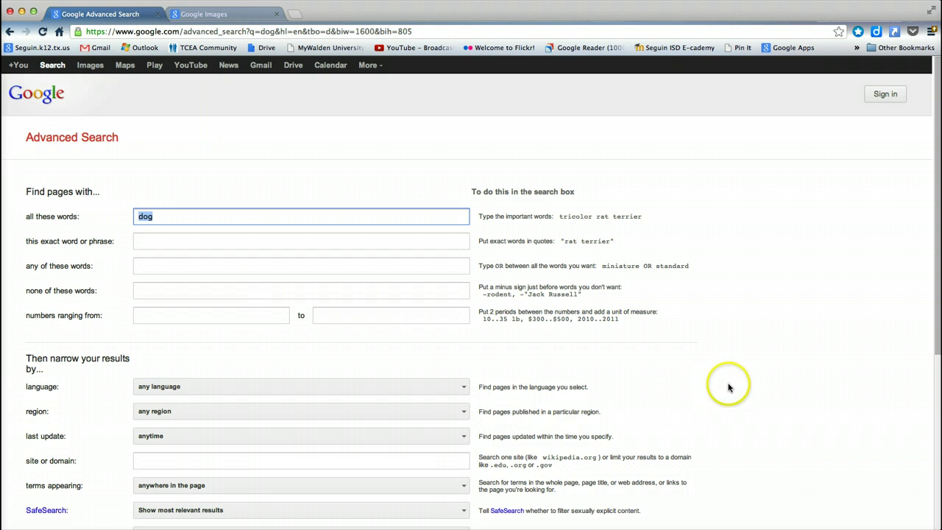
- Set the usage rights filter to "free to use or share" and run the advanced web search for "dog"
scroll(726, 385, down, 3)
scroll(729, 388, up, 3)
scroll(729, 388, down, 3)
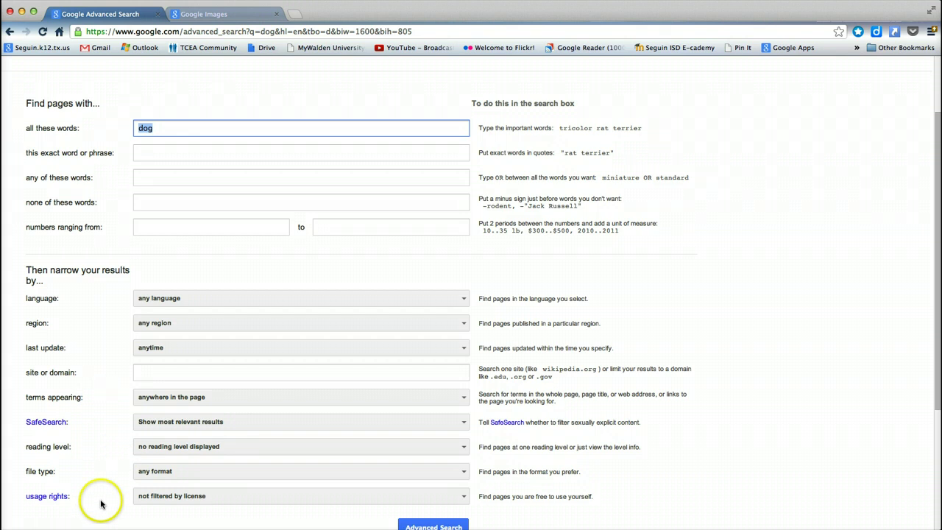
scroll(101, 504, down, 2)
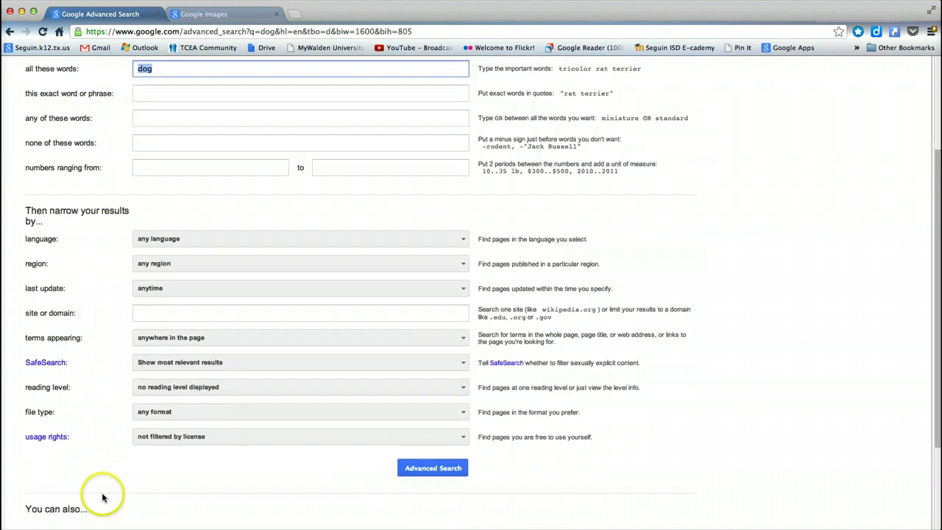
click(465, 441)
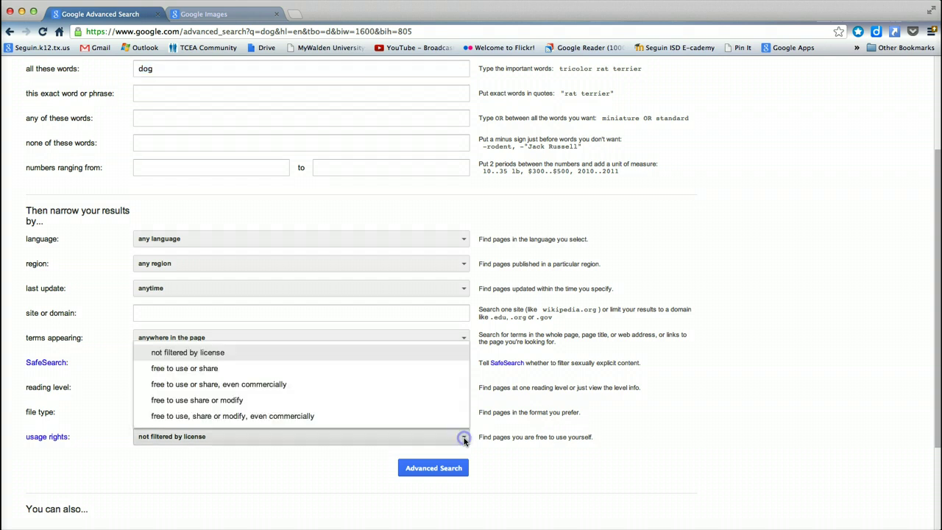
click(191, 369)
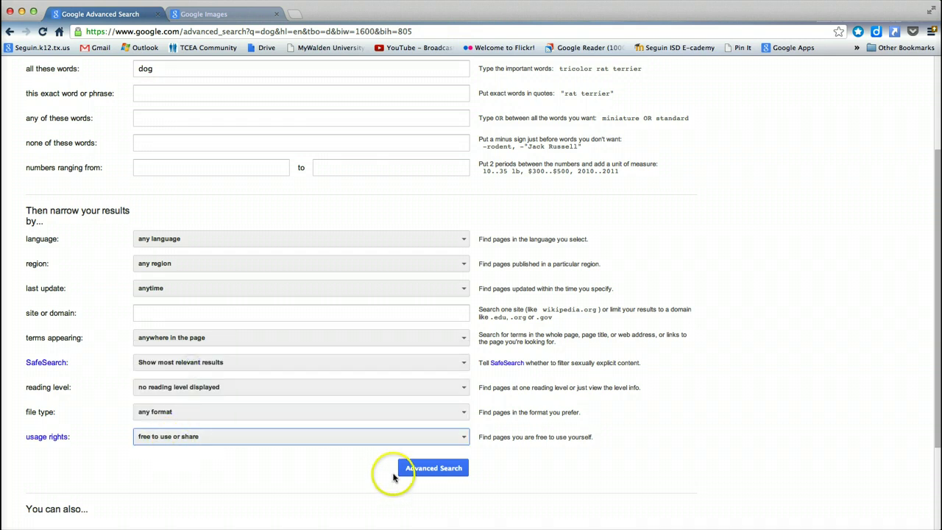
click(432, 469)
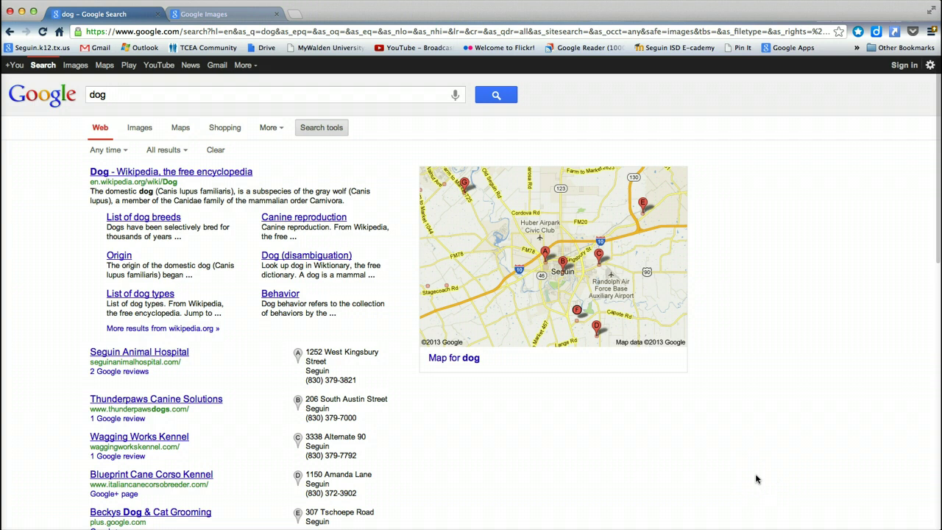
- Look through the license-filtered web results for "dog" and go to the second page of results
scroll(756, 479, up, 1)
scroll(756, 479, down, 6)
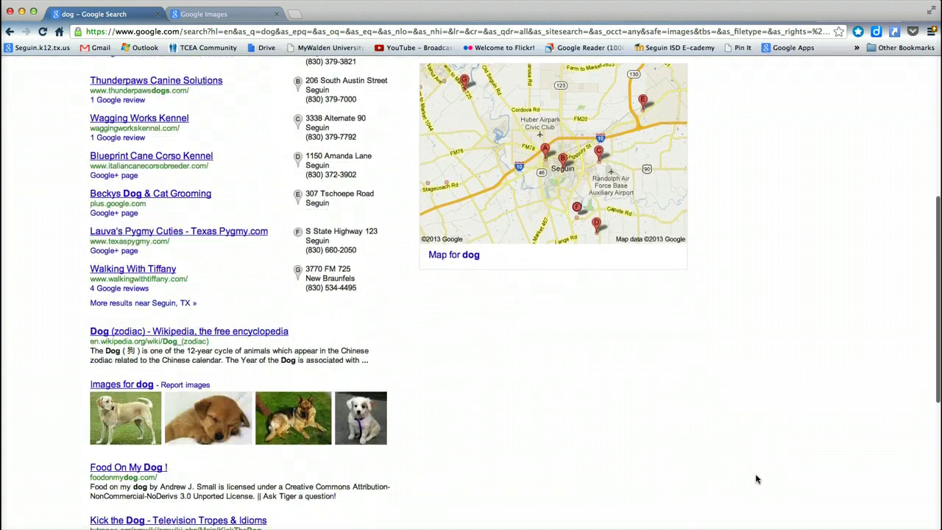
scroll(756, 480, down, 1)
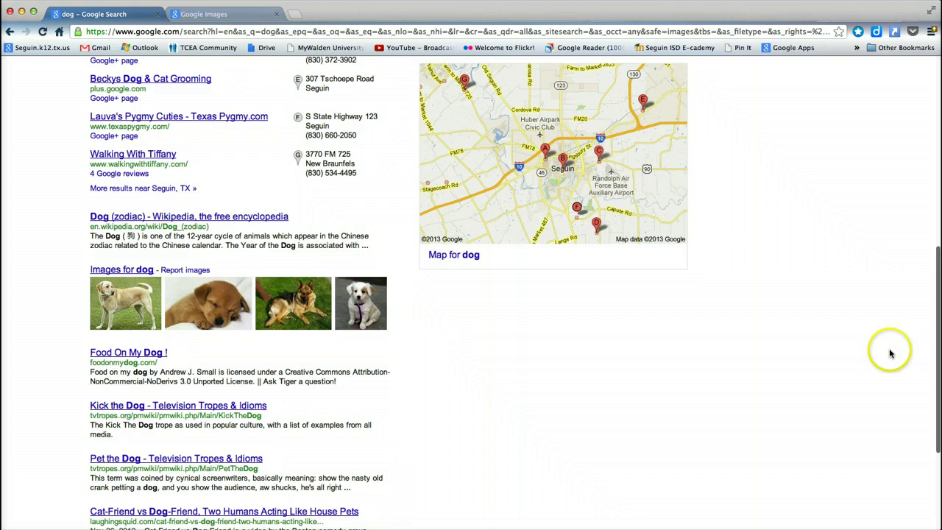
scroll(675, 365, down, 3)
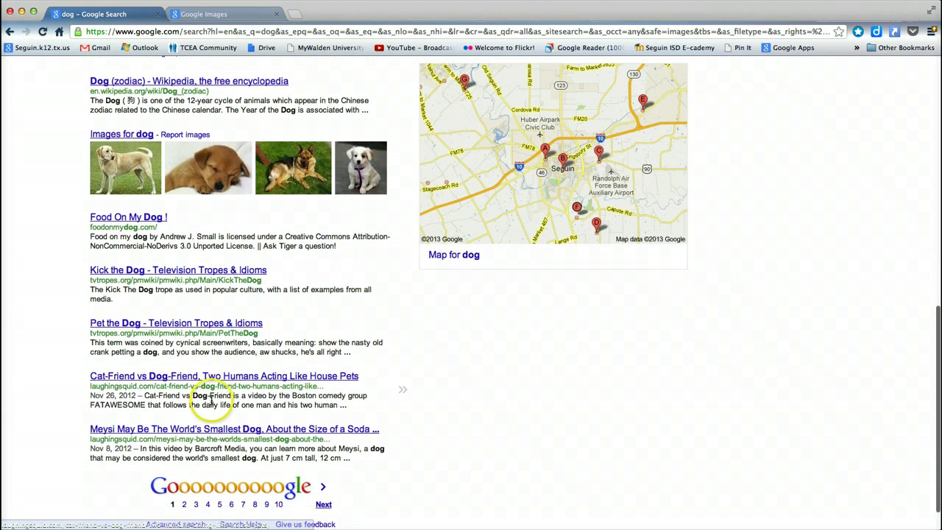
click(324, 504)
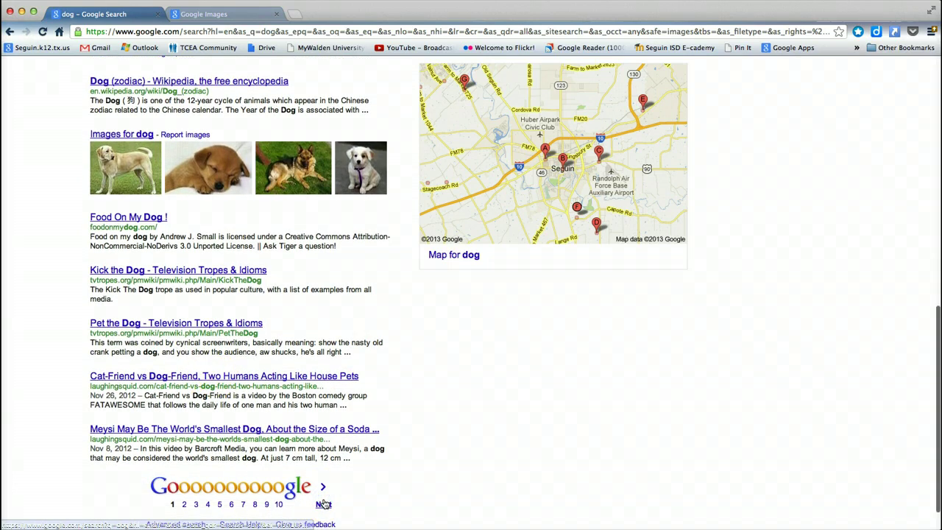
- Examine the second page of license-filtered web results for "dog"
scroll(553, 374, down, 2)
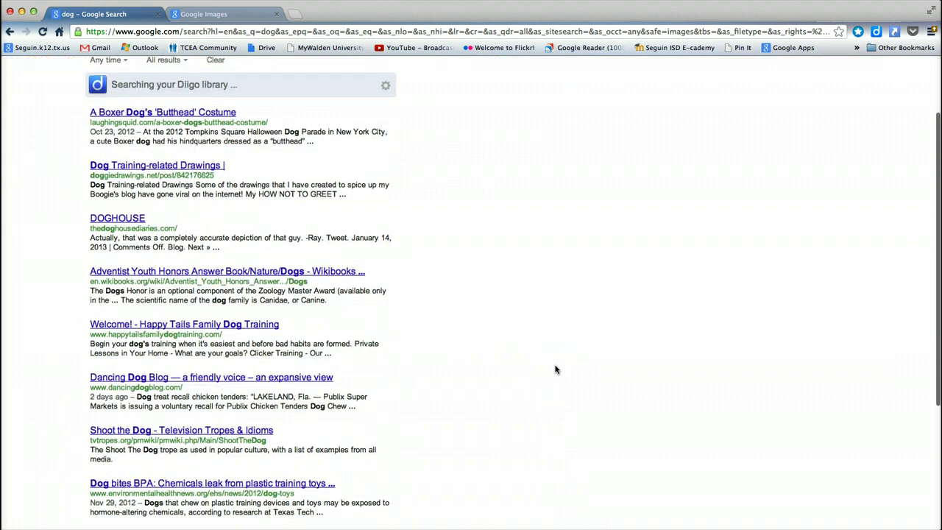
scroll(556, 369, down, 1)
scroll(556, 369, down, 1)
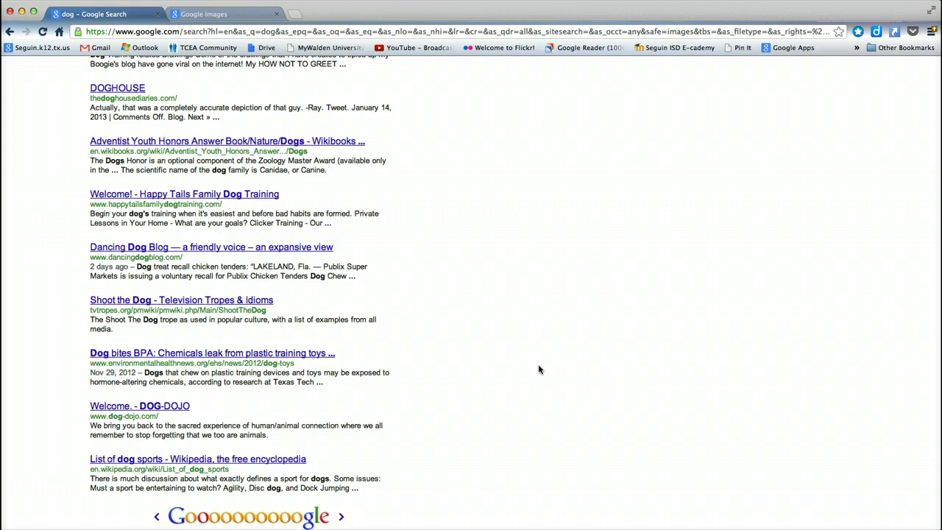
scroll(539, 369, up, 1)
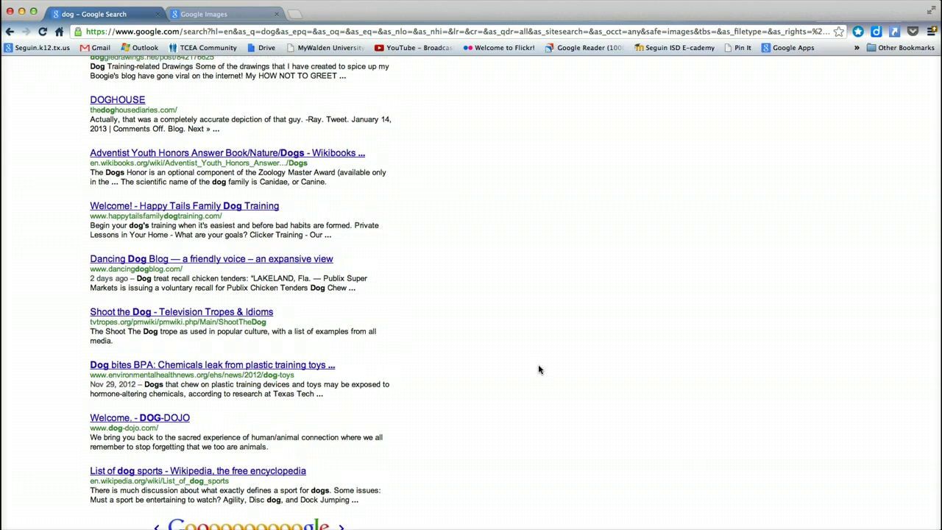
scroll(539, 369, up, 3)
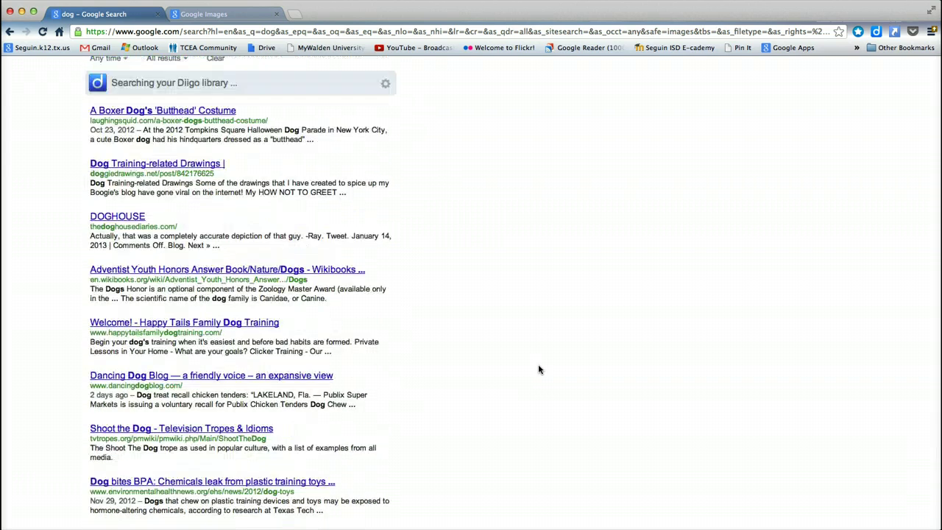
scroll(539, 369, up, 1)
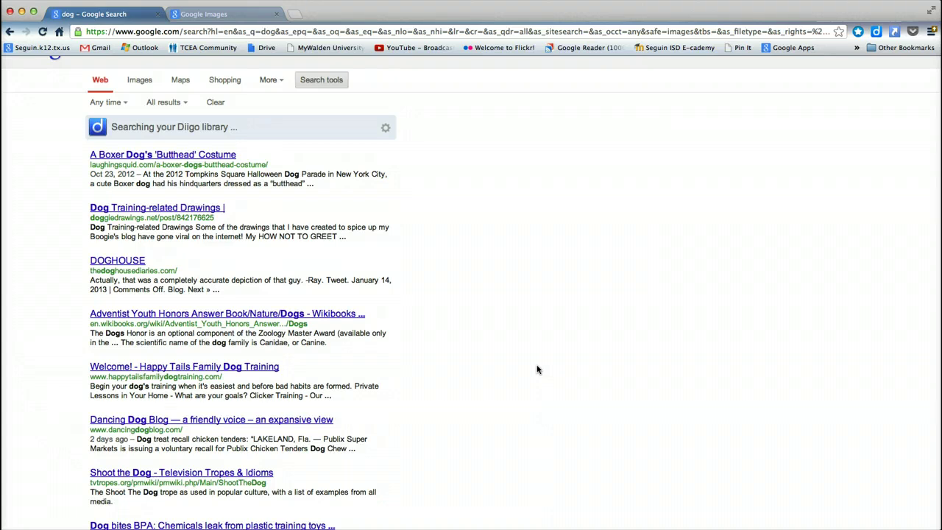
click(536, 370)
scroll(535, 372, up, 2)
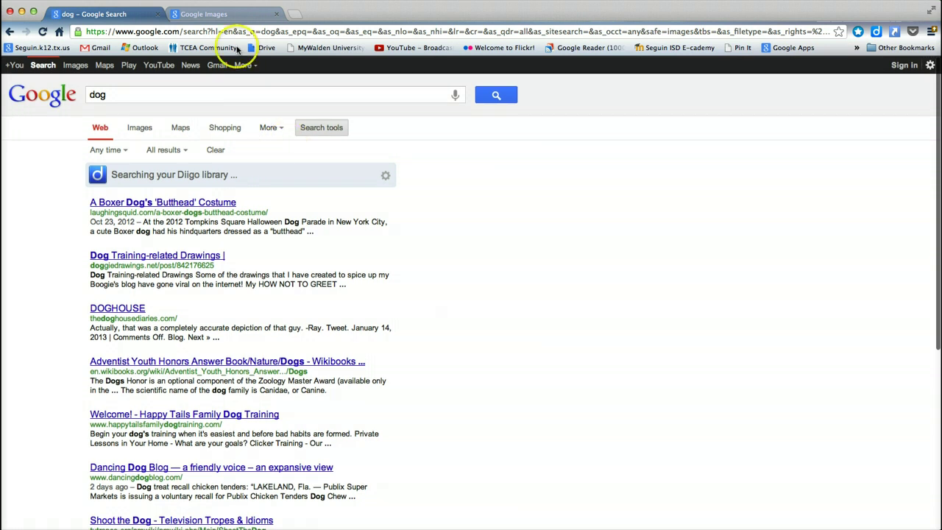
- Switch to the open Google Images page and search for "dog" images
click(231, 15)
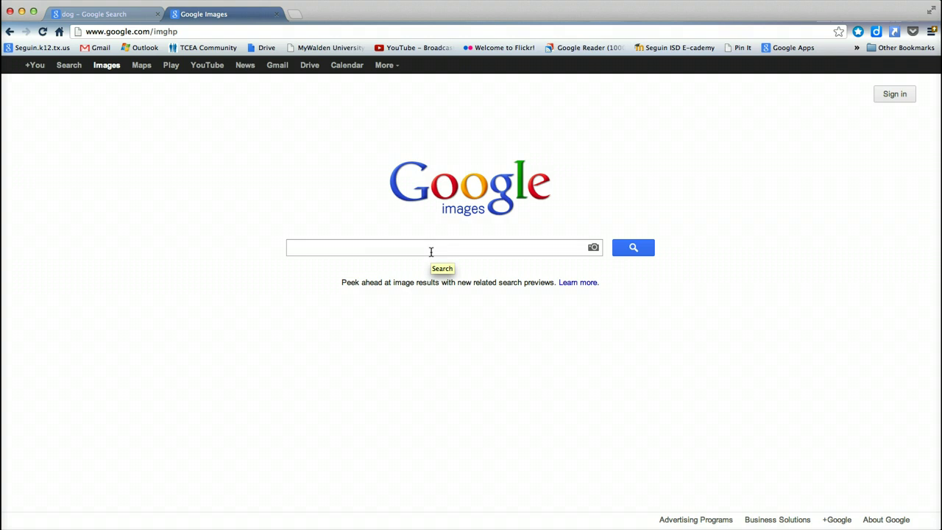
text(dog)
key(Return)
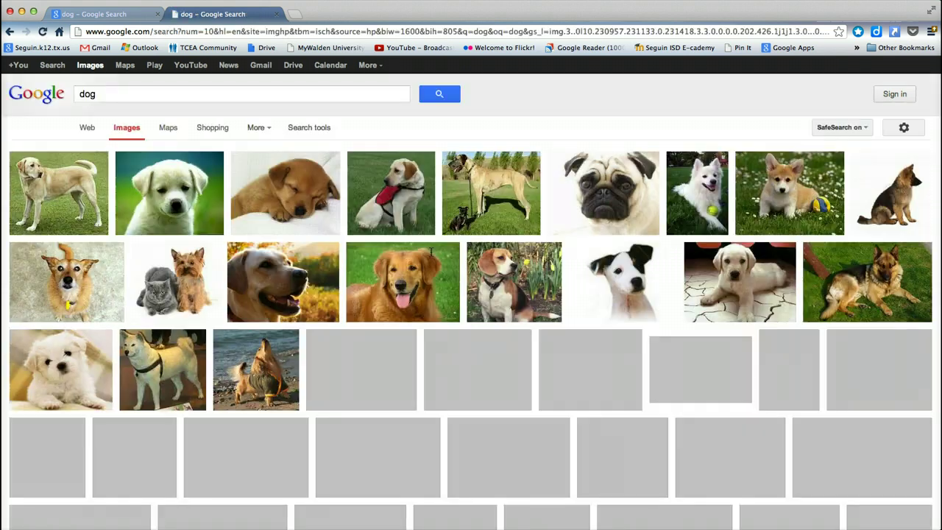
click(570, 353)
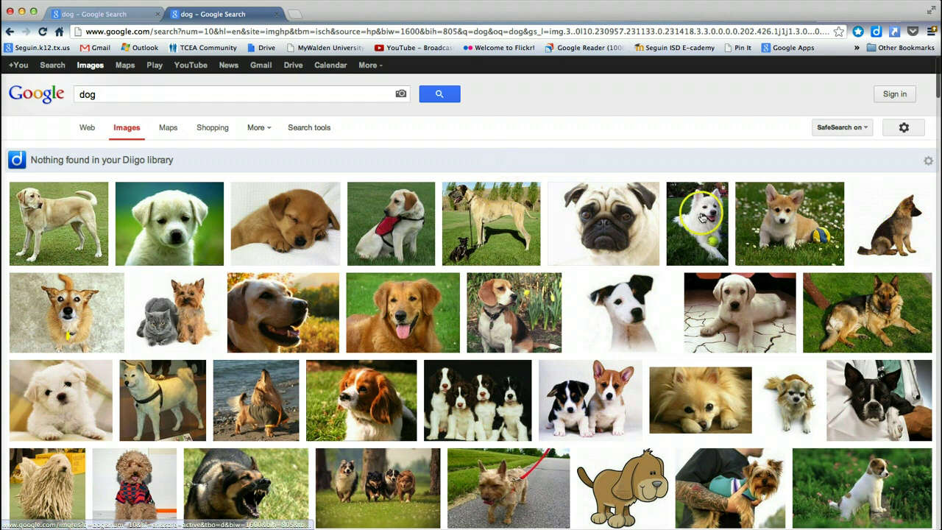
- Switch the "dog" image results to the basic version using the option at the end of the results
scroll(774, 229, down, 5)
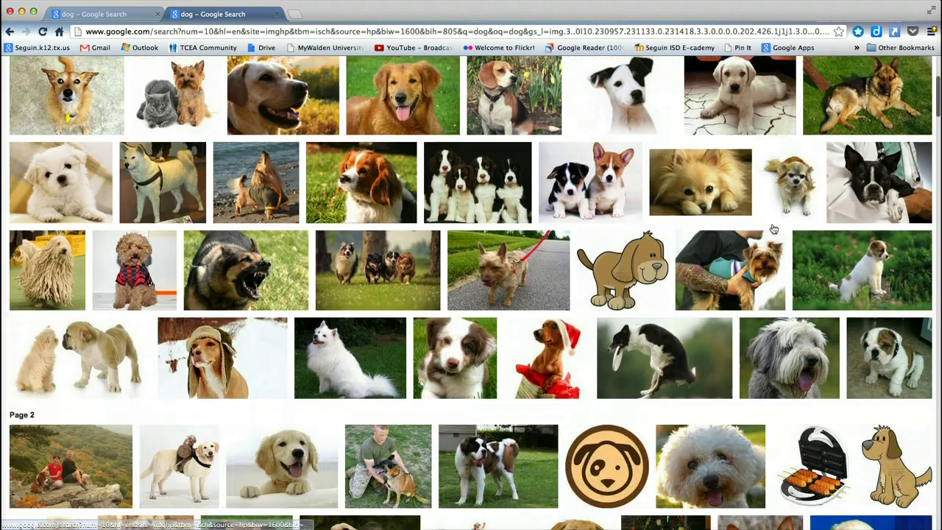
scroll(774, 230, down, 10)
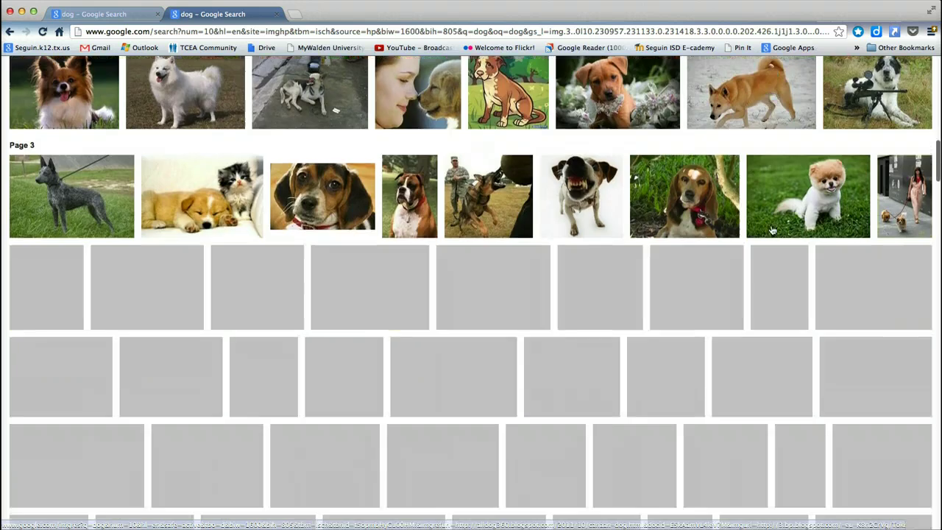
scroll(774, 230, down, 10)
click(935, 253)
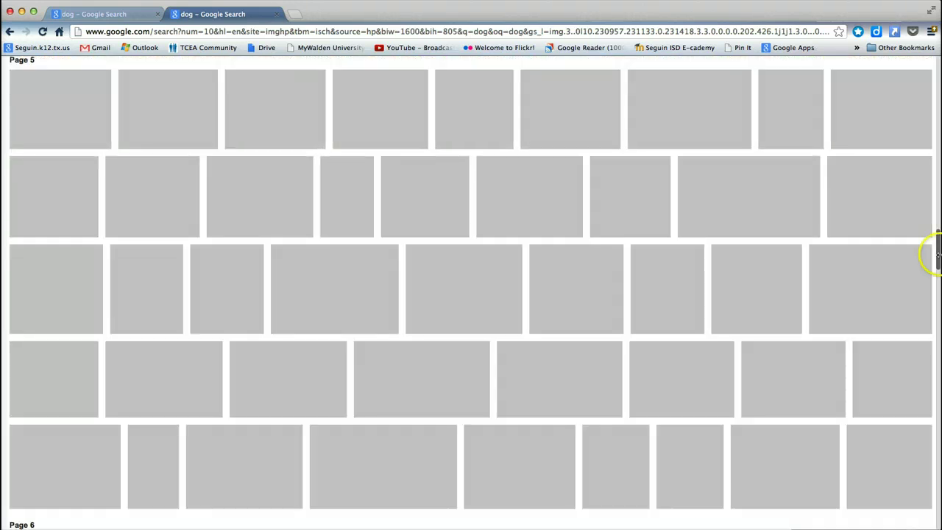
drag(935, 252, 931, 462)
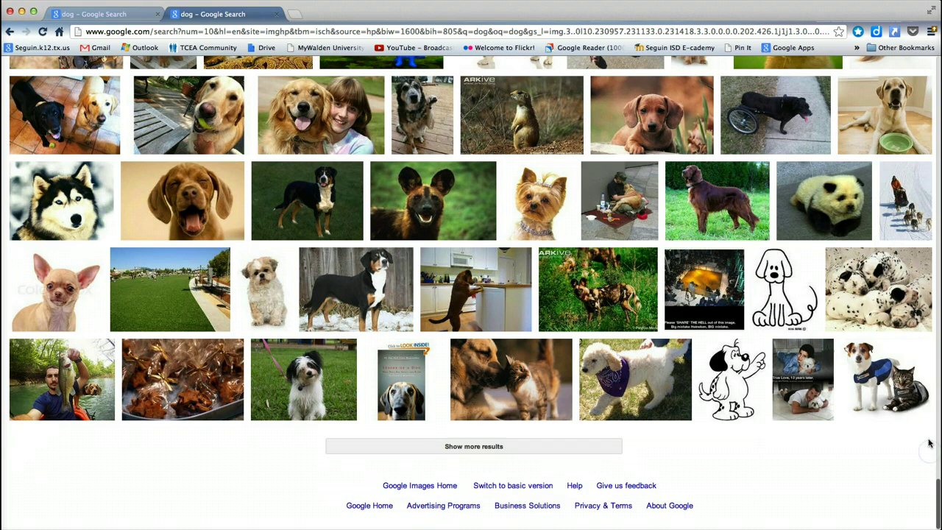
click(489, 490)
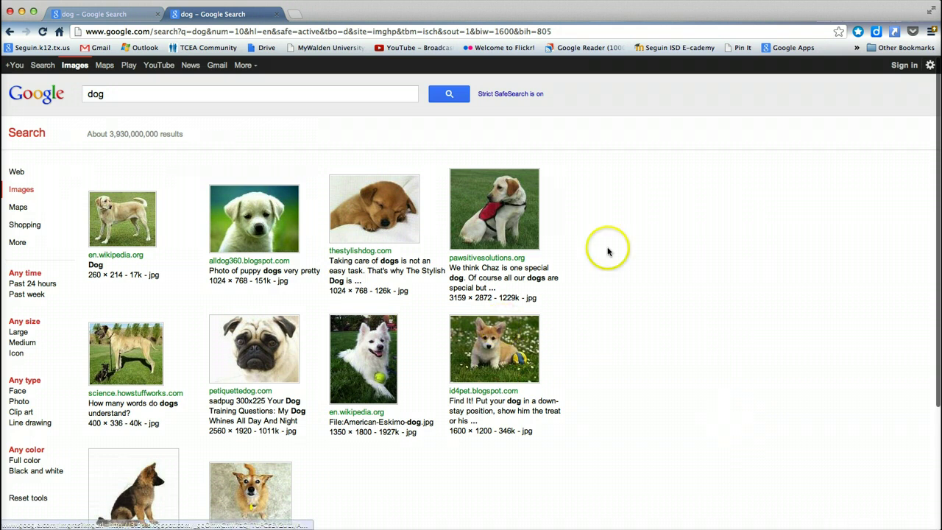
- Open the Advanced Image Search page from the basic "dog" image results
scroll(650, 206, down, 2)
scroll(650, 208, down, 3)
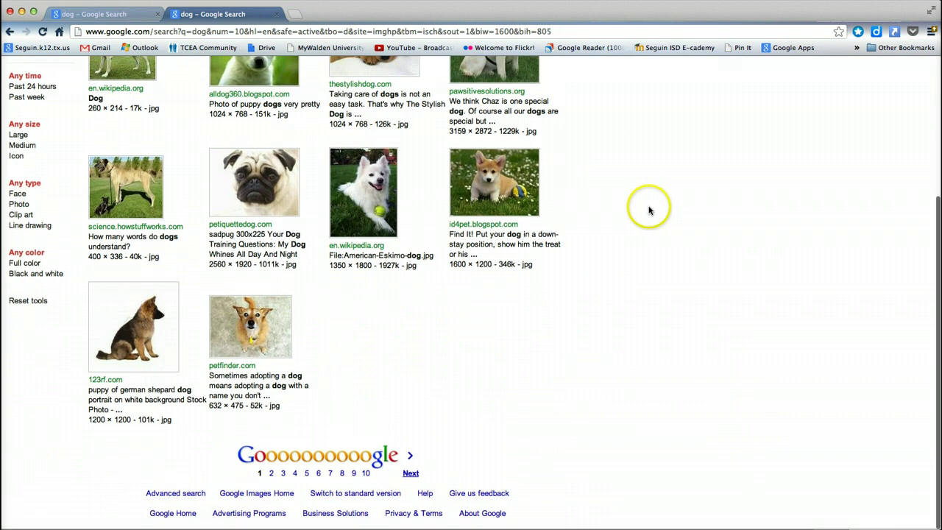
click(178, 497)
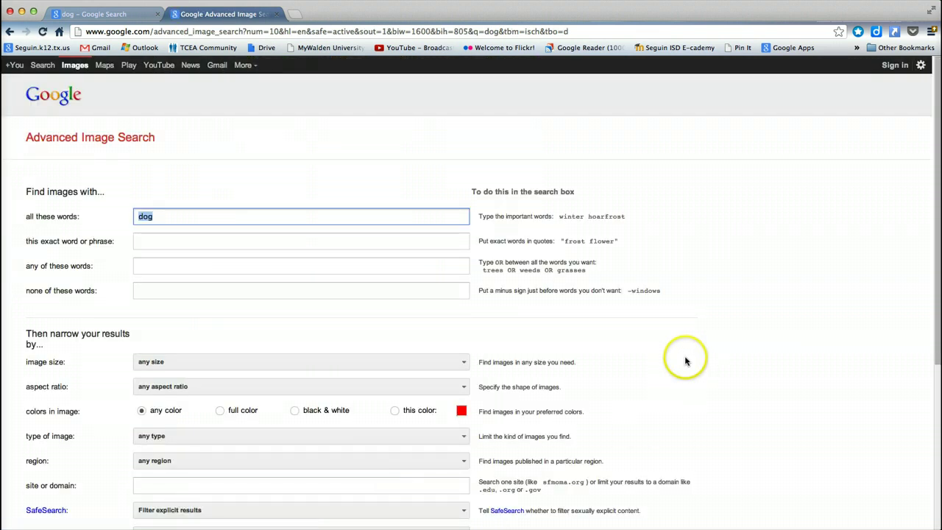
- Set the image usage rights to "free to use or share", run the advanced image search and look over the results
scroll(683, 358, down, 3)
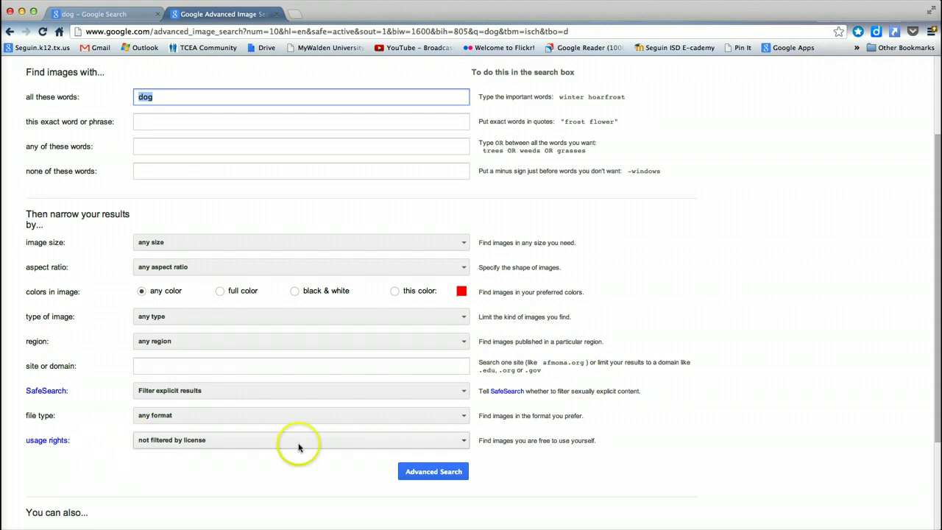
click(455, 440)
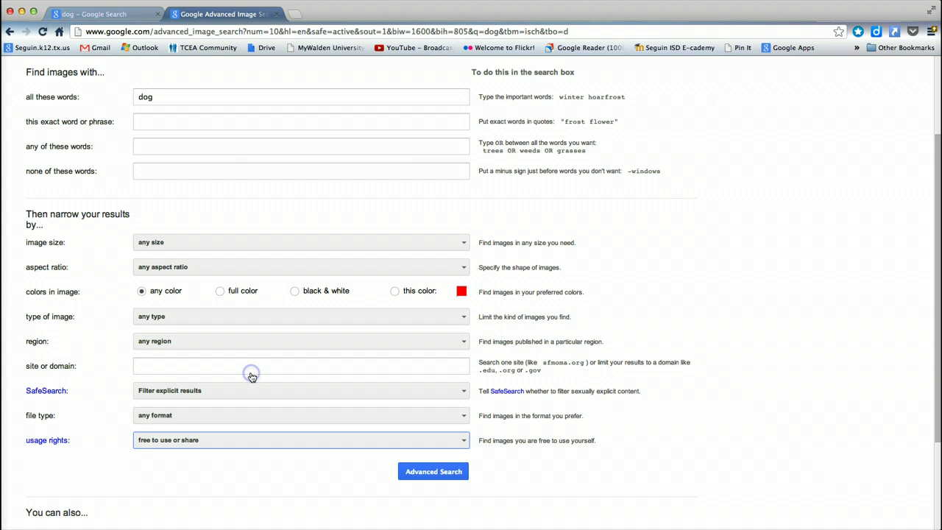
click(441, 475)
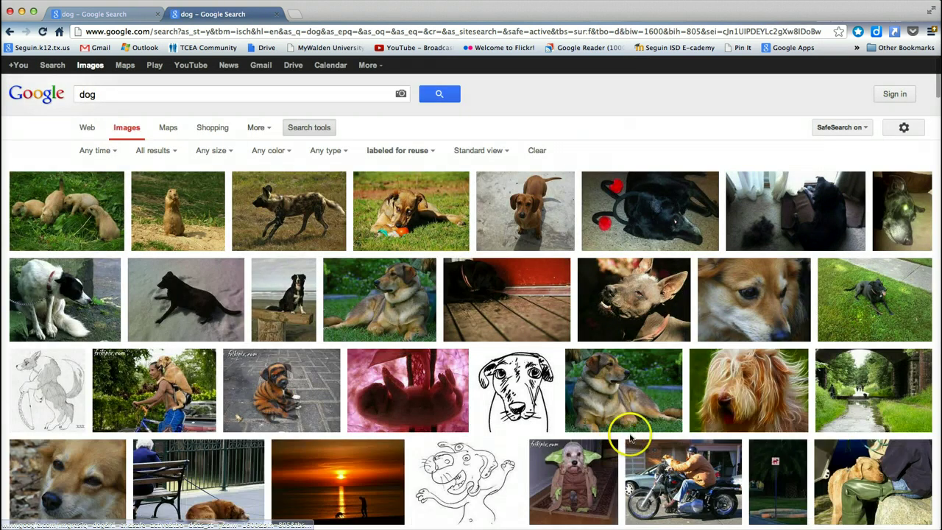
scroll(672, 385, down, 3)
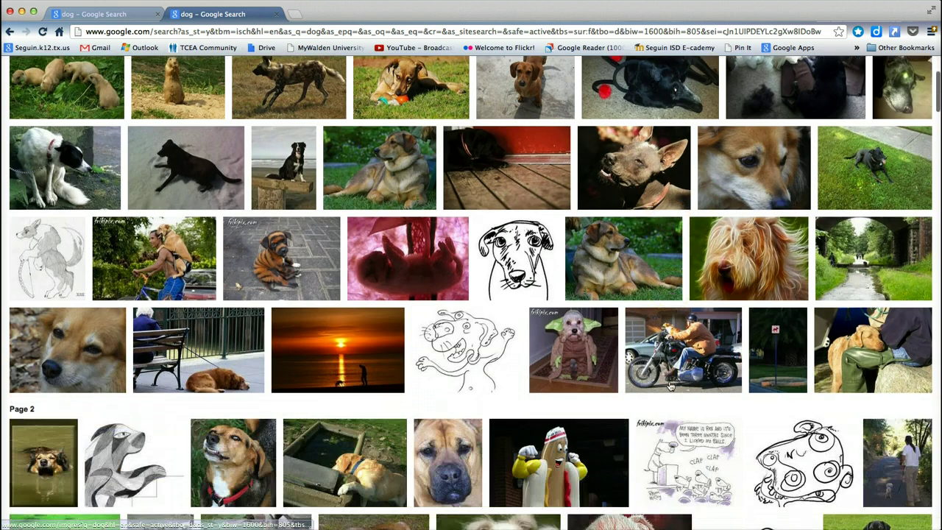
scroll(671, 384, up, 3)
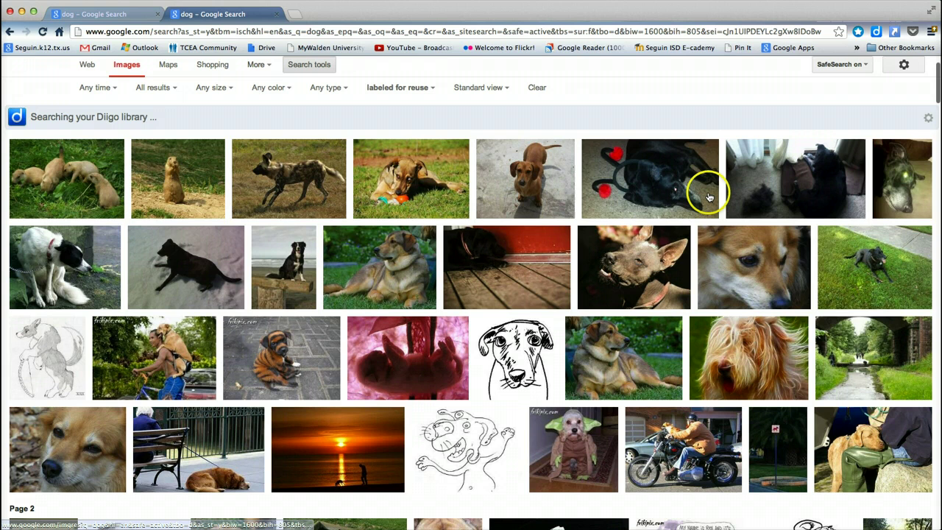
click(663, 119)
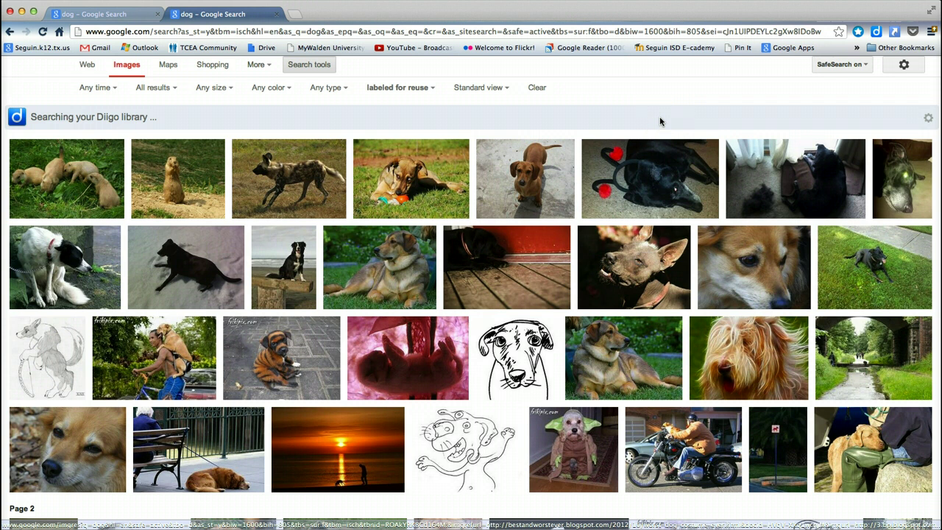
click(659, 102)
click(662, 104)
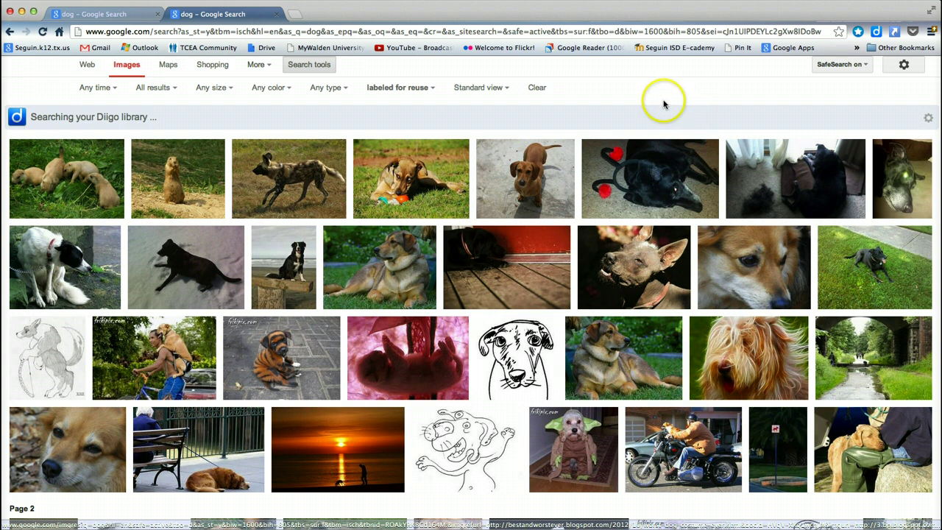